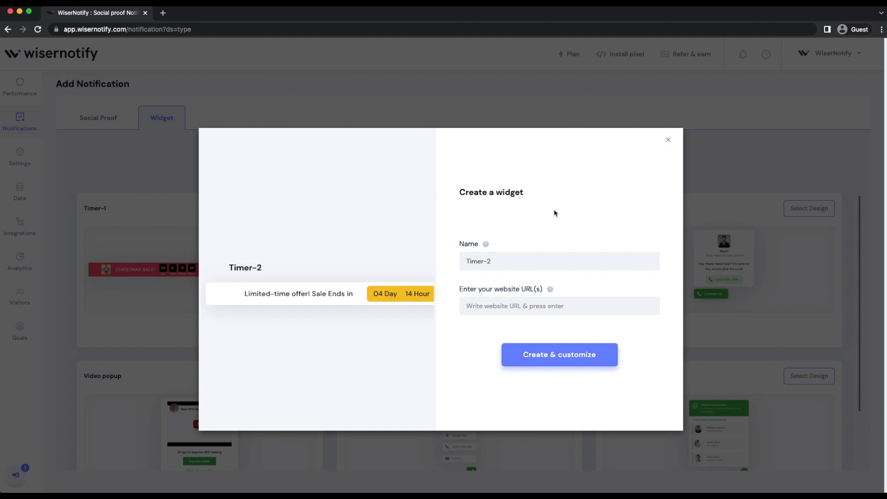
- Create the Timer-2 widget for the website wisernotify.com and proceed to its customization
{"action": "left_click", "coordinate": [502, 302]}
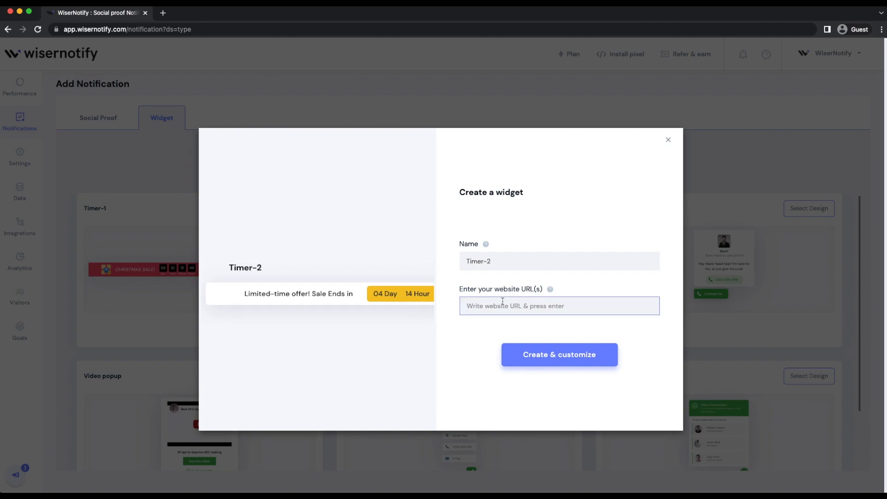
{"action": "left_click", "coordinate": [498, 262]}
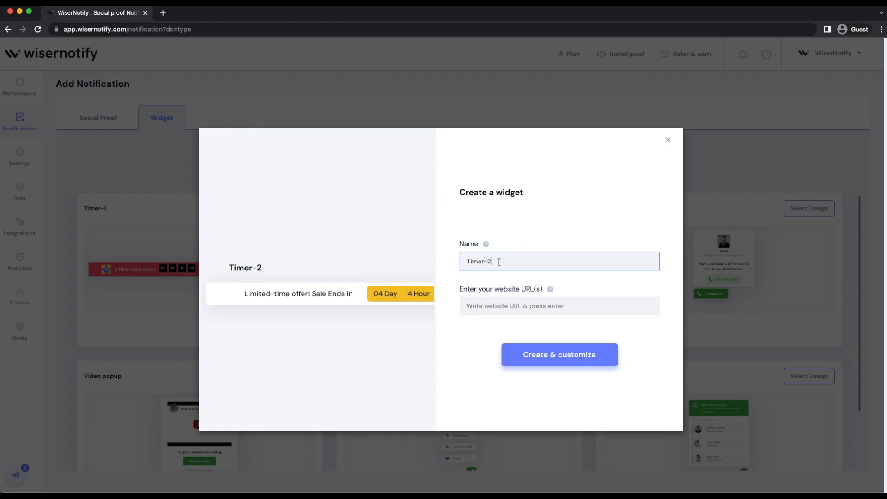
{"action": "left_click", "coordinate": [514, 307]}
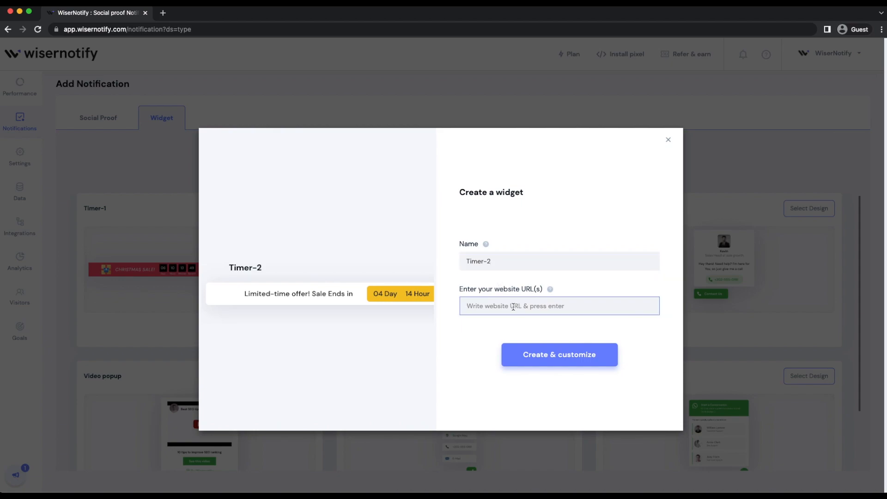
{"action": "type", "text": "wi"}
{"action": "left_click", "coordinate": [500, 298]}
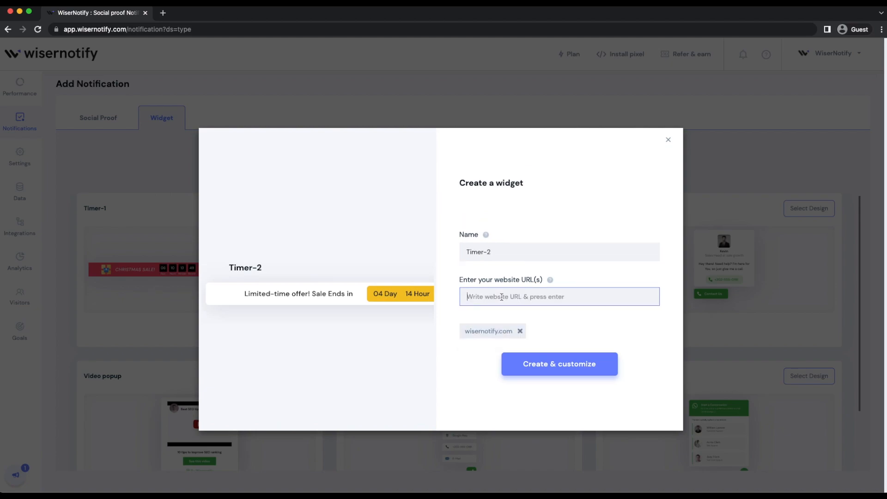
{"action": "left_click", "coordinate": [567, 369]}
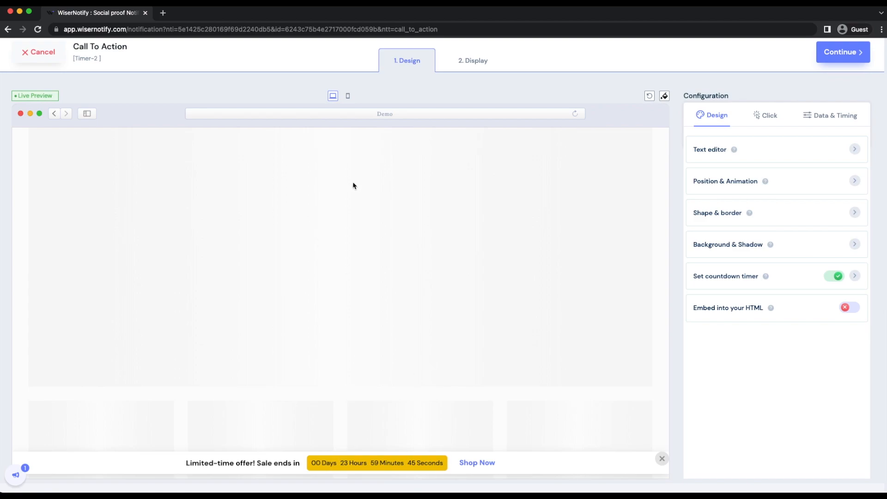
- Preview the countdown widget in the mobile layout and return to the desktop preview
{"action": "left_click", "coordinate": [348, 97]}
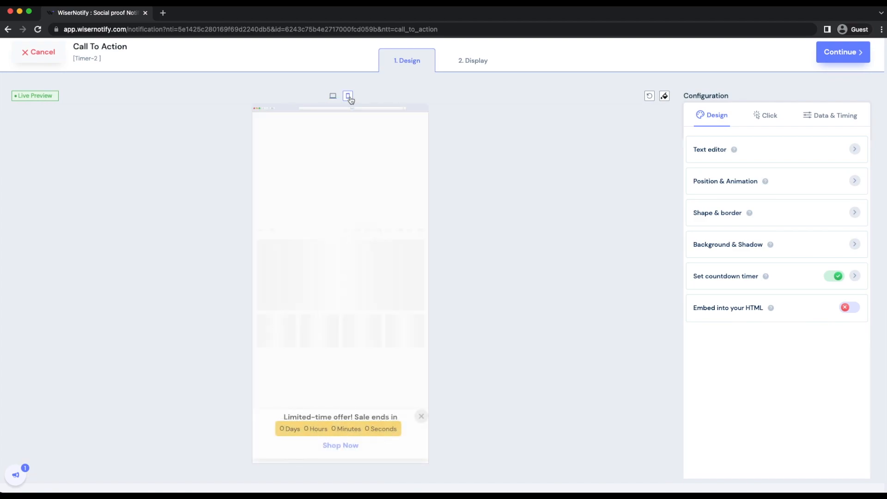
{"action": "left_click", "coordinate": [333, 96]}
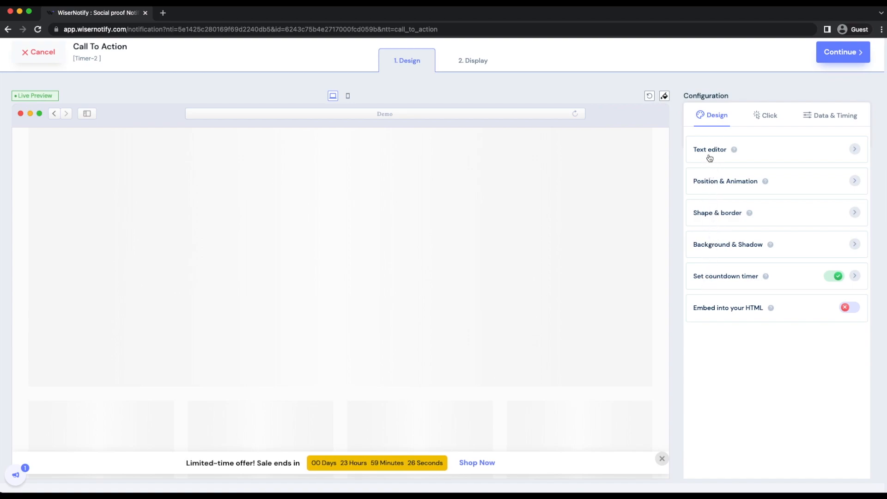
- Set the countdown timer's fixed end date to 01/Apr/2022 8:28 AM
{"action": "left_click", "coordinate": [739, 286]}
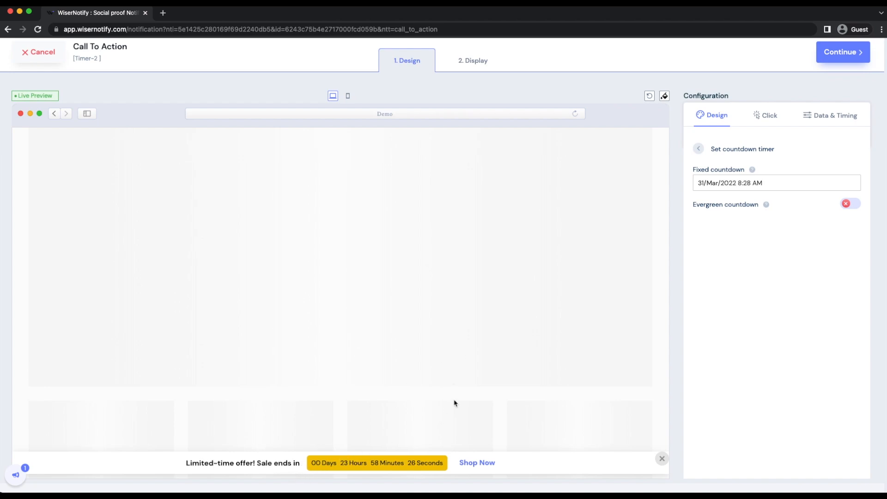
{"action": "left_click", "coordinate": [717, 183]}
{"action": "left_click", "coordinate": [747, 261]}
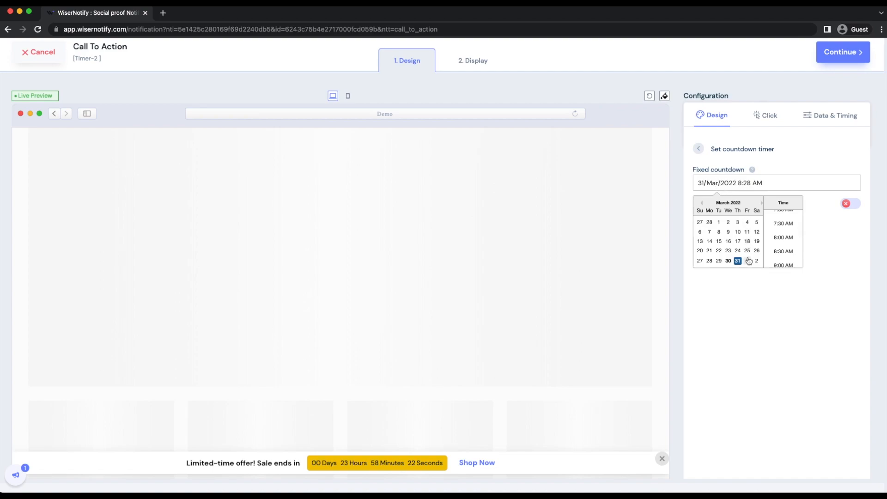
{"action": "left_click", "coordinate": [730, 307]}
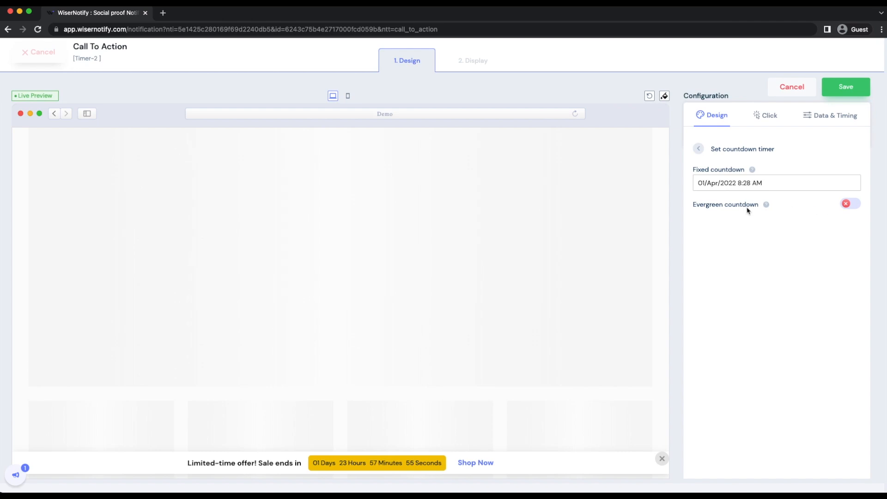
- Enable the evergreen countdown and set it to 1 day, 2 hours, 49 minutes and 2 seconds
{"action": "left_click", "coordinate": [847, 204]}
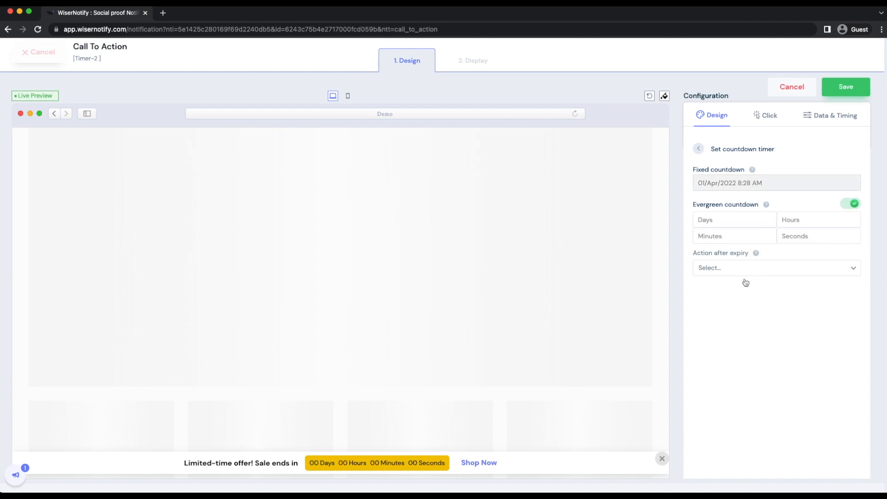
{"action": "left_click", "coordinate": [726, 223]}
{"action": "type", "text": "1"}
{"action": "left_click", "coordinate": [787, 221]}
{"action": "type", "text": "2"}
{"action": "left_click", "coordinate": [755, 236]}
{"action": "type", "text": "49"}
{"action": "left_click", "coordinate": [785, 236]}
{"action": "type", "text": "2"}
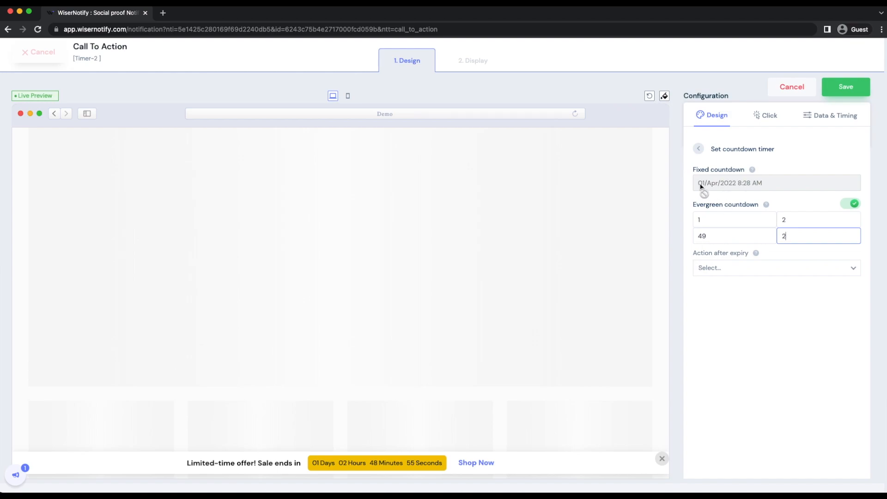
- Set the evergreen countdown's action after expiry to Restart and leave the countdown timer settings
{"action": "left_click", "coordinate": [718, 268]}
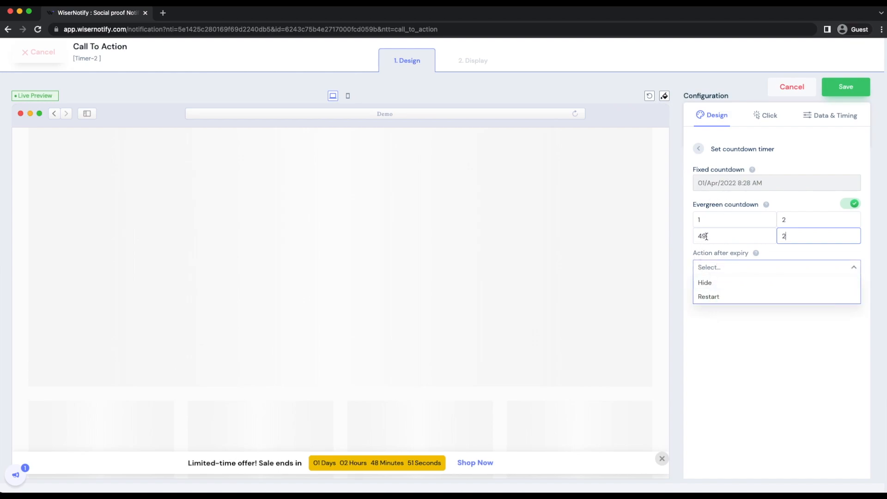
{"action": "left_click", "coordinate": [706, 237]}
{"action": "left_click", "coordinate": [707, 268]}
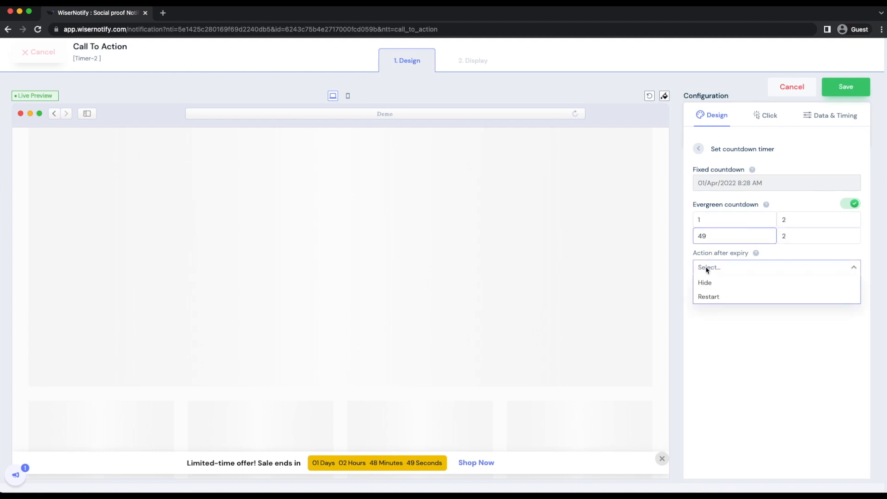
{"action": "left_click", "coordinate": [718, 297]}
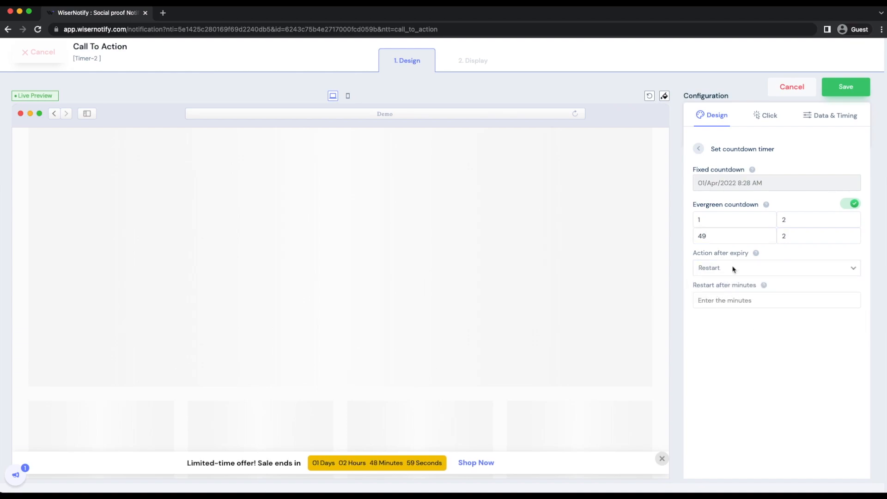
{"action": "left_click", "coordinate": [699, 149]}
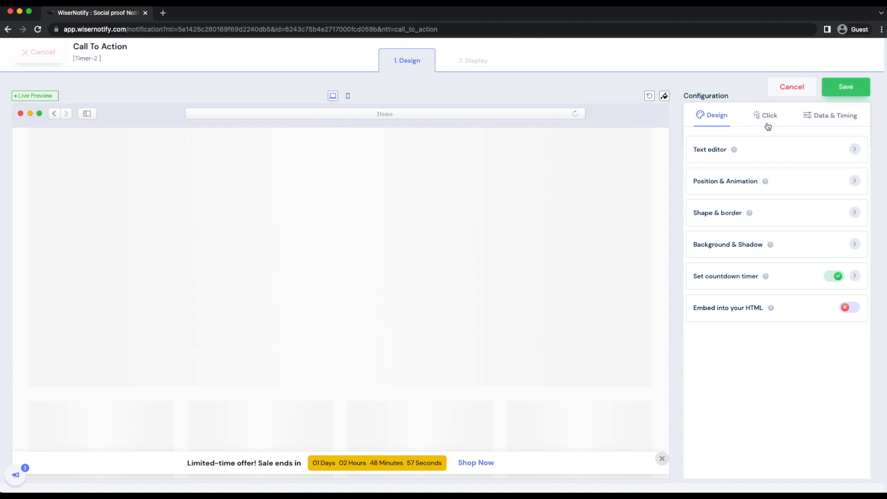
- Examine the widget's click settings for the CTA label and link
{"action": "left_click", "coordinate": [768, 126]}
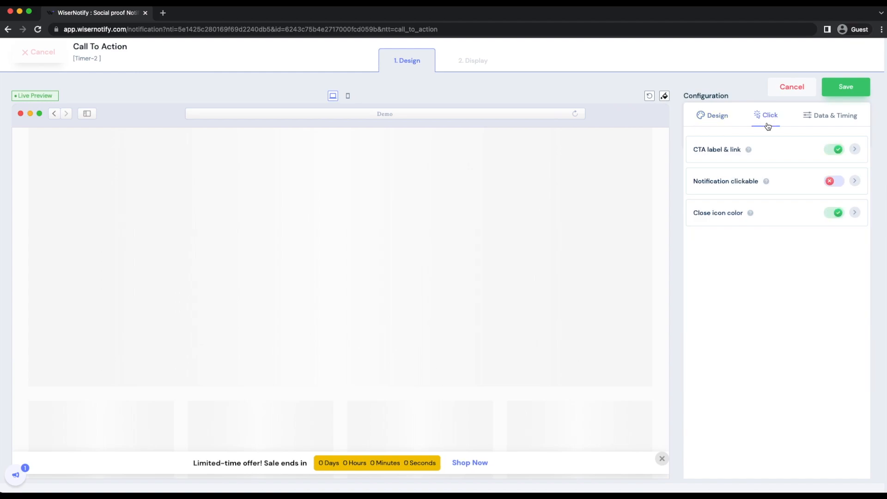
{"action": "left_click", "coordinate": [765, 155]}
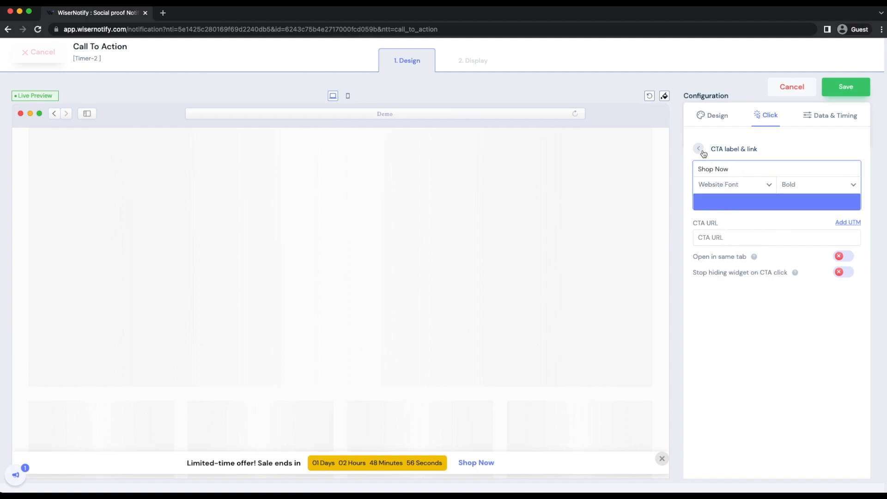
{"action": "left_click", "coordinate": [699, 148]}
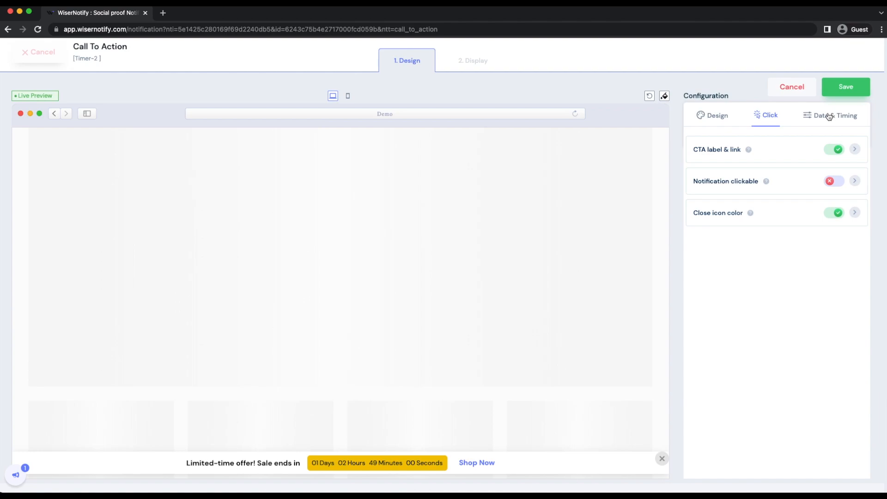
- Enable skipping of seen widgets in the data and timing settings
{"action": "left_click", "coordinate": [829, 115]}
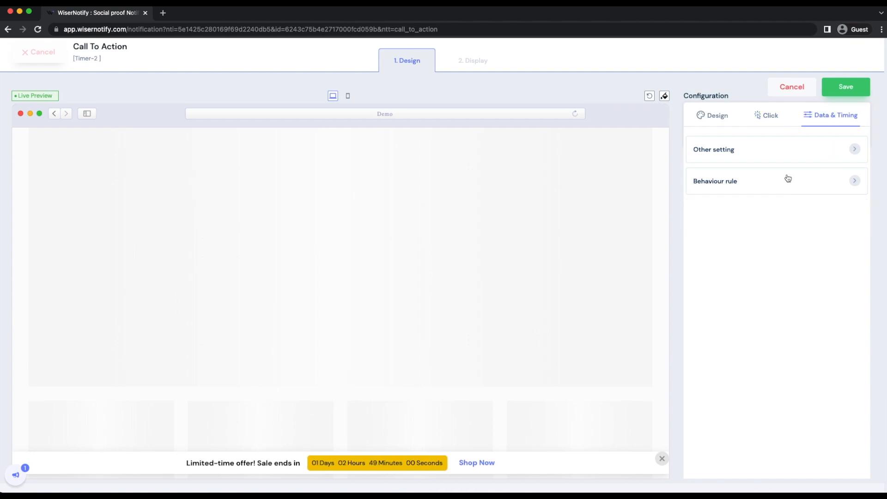
{"action": "left_click", "coordinate": [776, 154]}
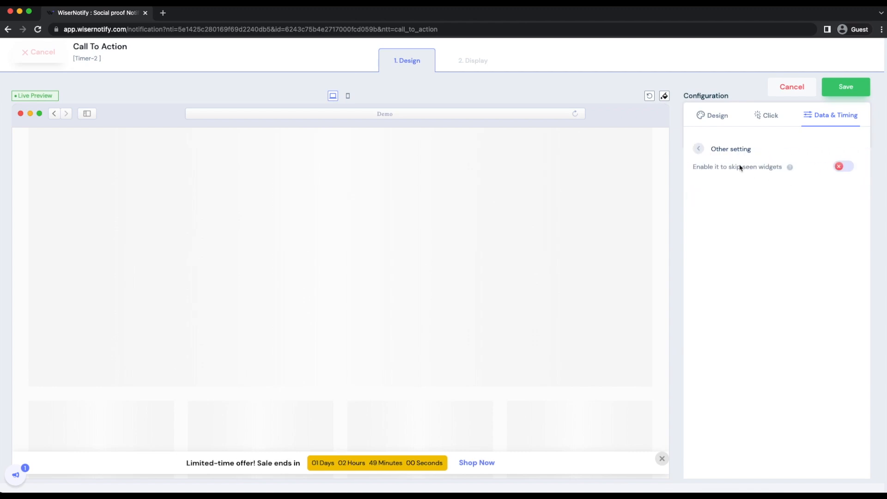
{"action": "left_click", "coordinate": [841, 166]}
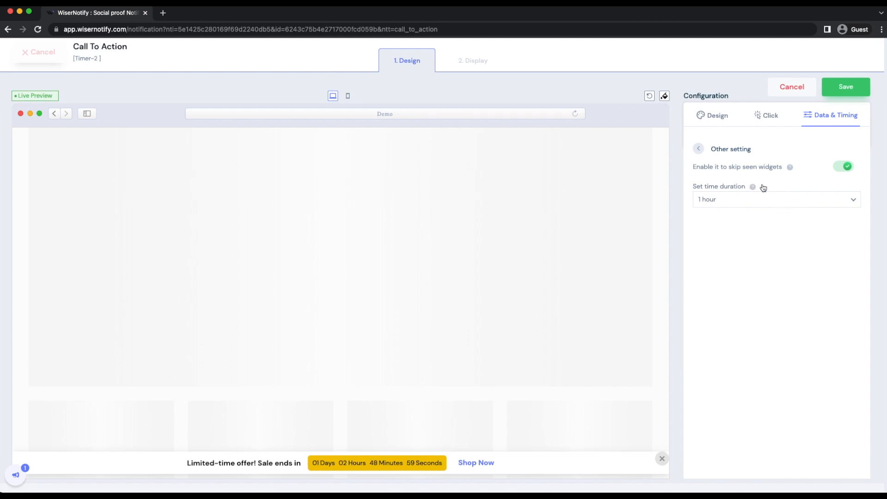
{"action": "left_click", "coordinate": [699, 149]}
- Examine the behaviour rule options for start date, expiry date, display rule and hide rule
{"action": "left_click", "coordinate": [722, 180]}
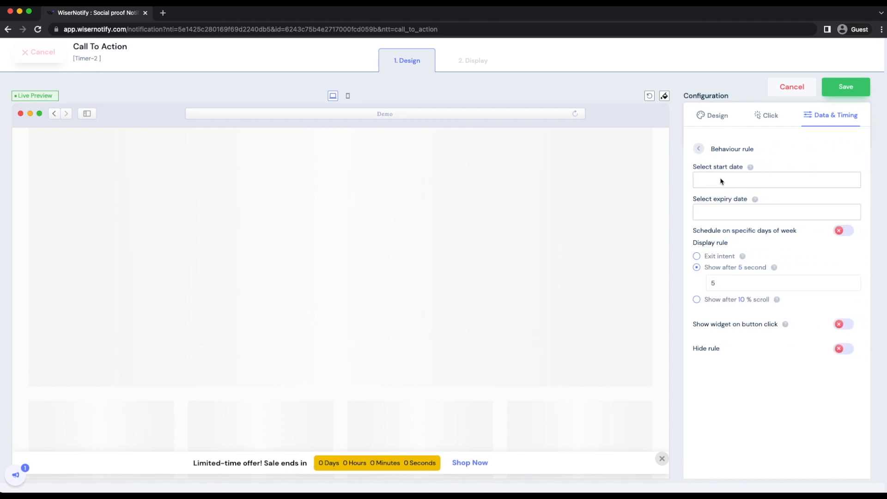
{"action": "left_click", "coordinate": [719, 183]}
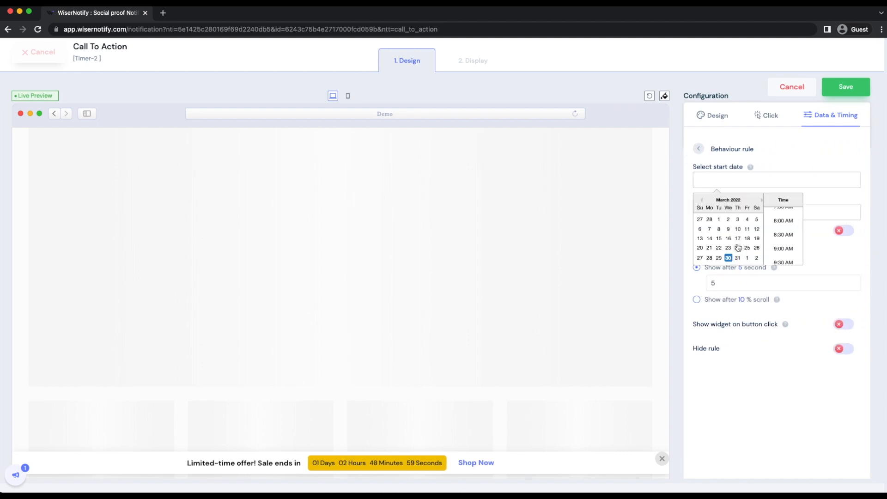
{"action": "left_click", "coordinate": [772, 167]}
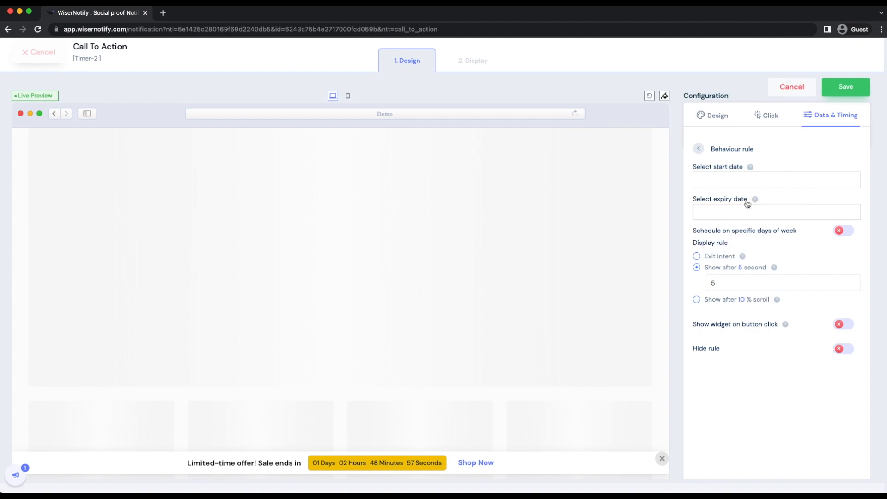
{"action": "left_click", "coordinate": [735, 217]}
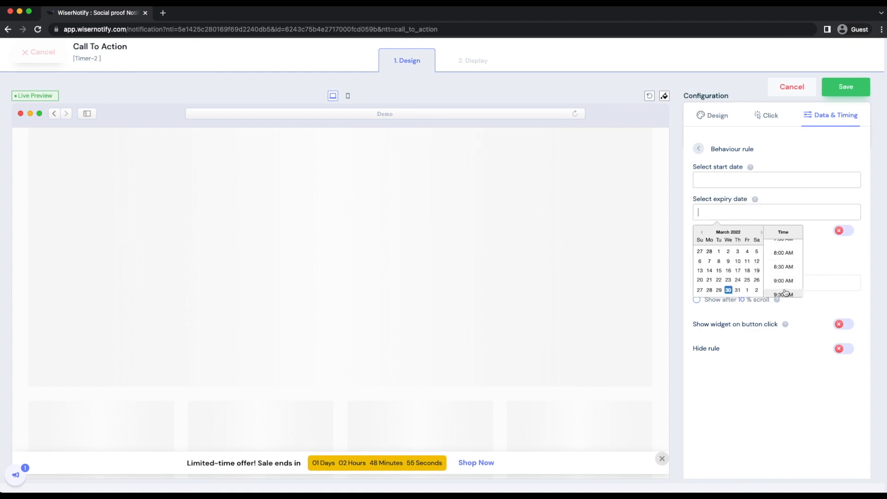
{"action": "left_click", "coordinate": [796, 145]}
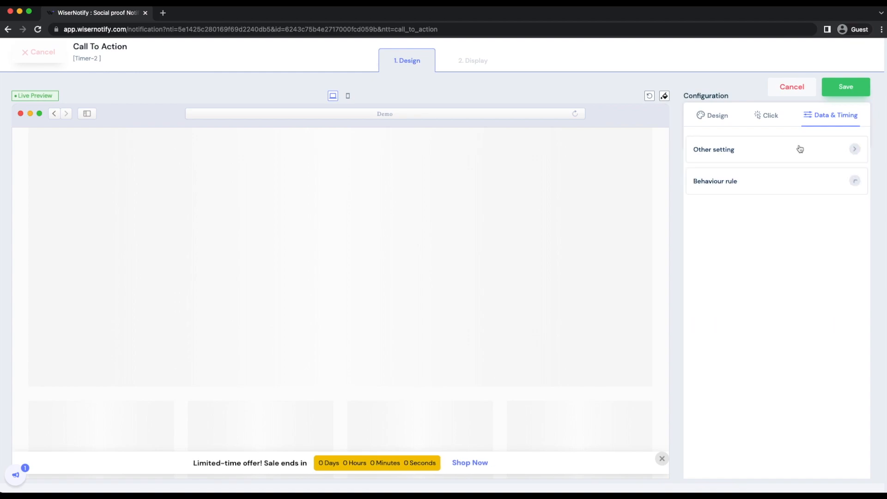
{"action": "left_click", "coordinate": [745, 181]}
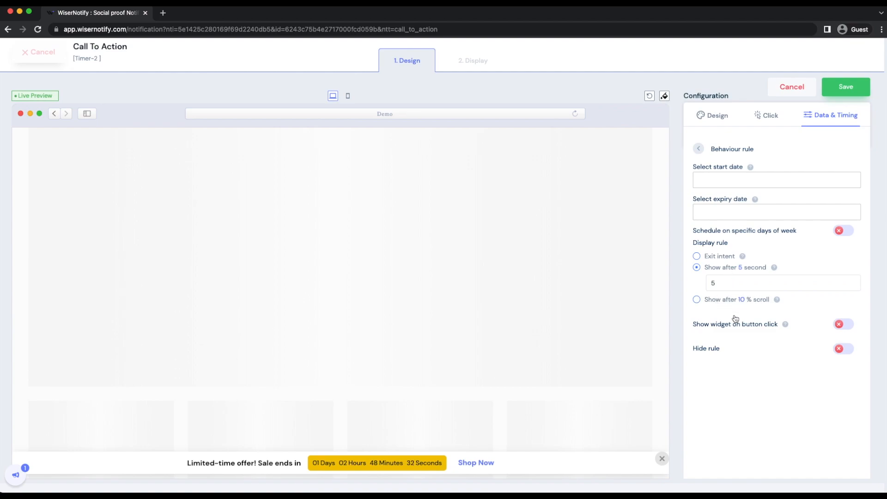
{"action": "left_click", "coordinate": [846, 348]}
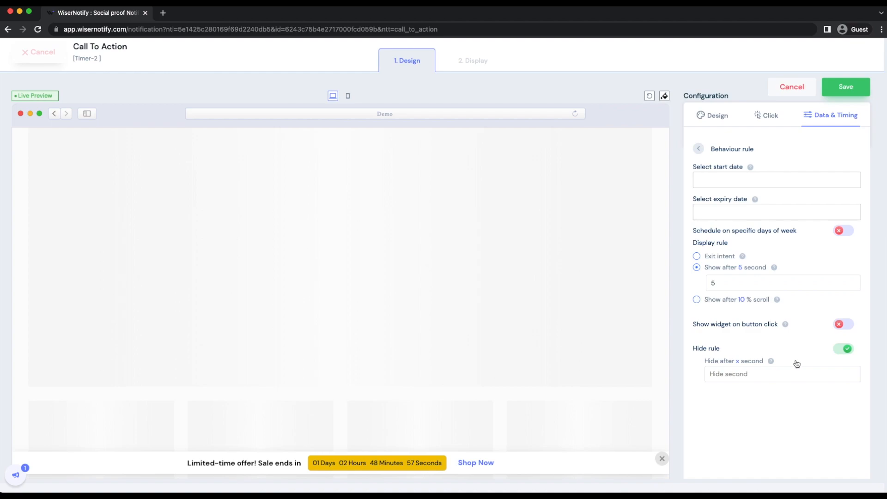
{"action": "left_click", "coordinate": [836, 350]}
{"action": "left_click", "coordinate": [699, 149]}
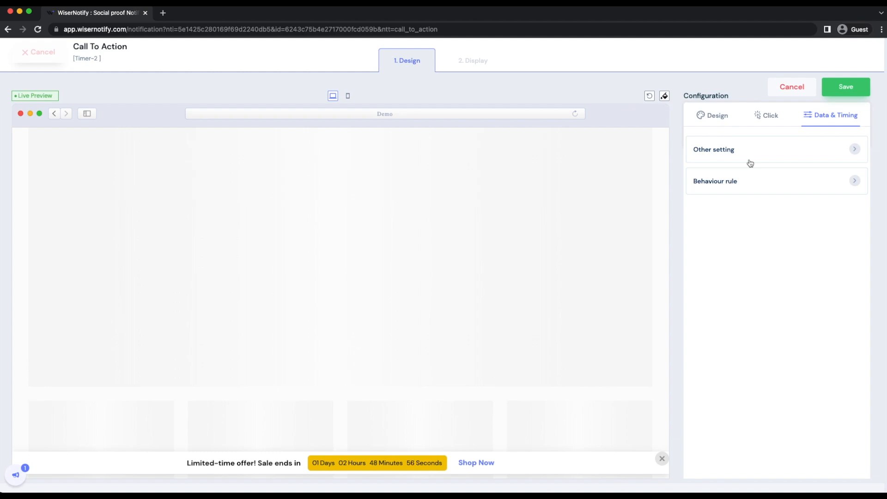
- Save the widget configuration and continue to the display settings
{"action": "left_click", "coordinate": [842, 89]}
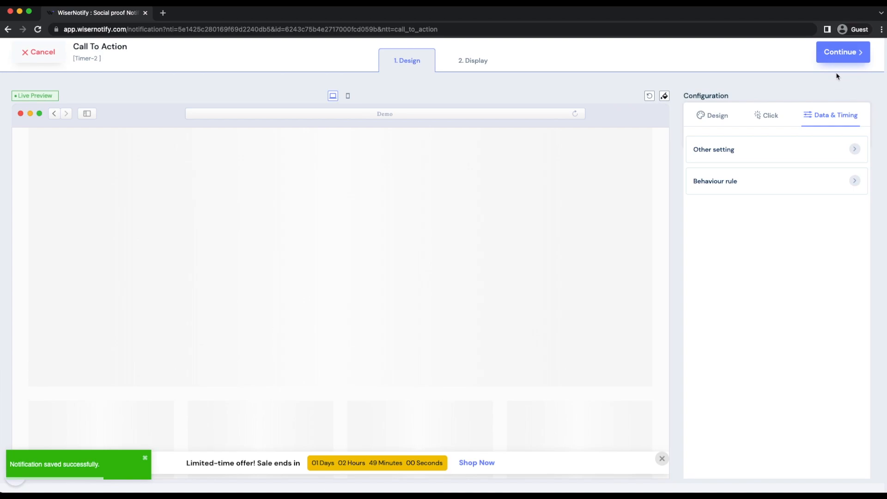
{"action": "left_click", "coordinate": [841, 52]}
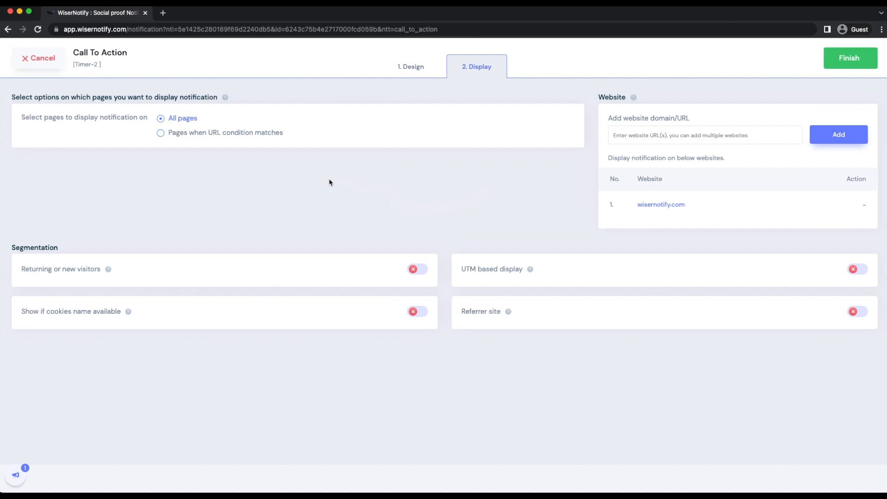
- Try displaying the notification only on pages matching a URL condition, view the conditions, and restore All pages
{"action": "left_click", "coordinate": [231, 134]}
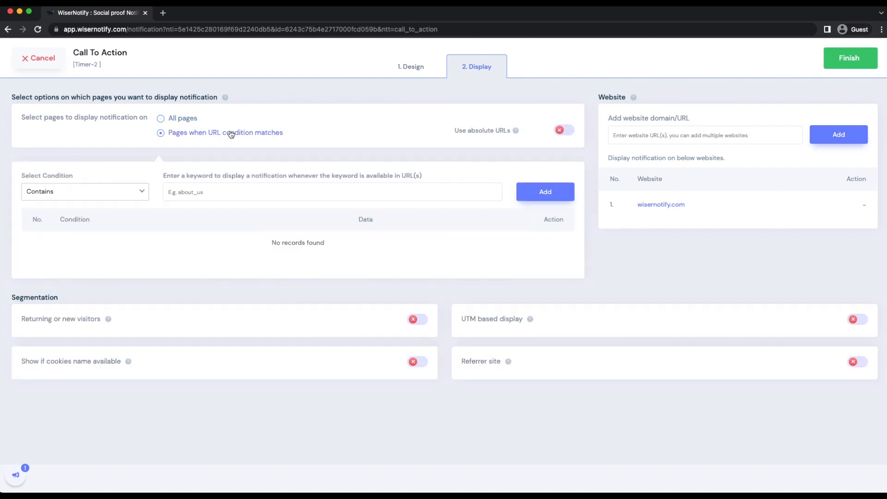
{"action": "left_click", "coordinate": [112, 190]}
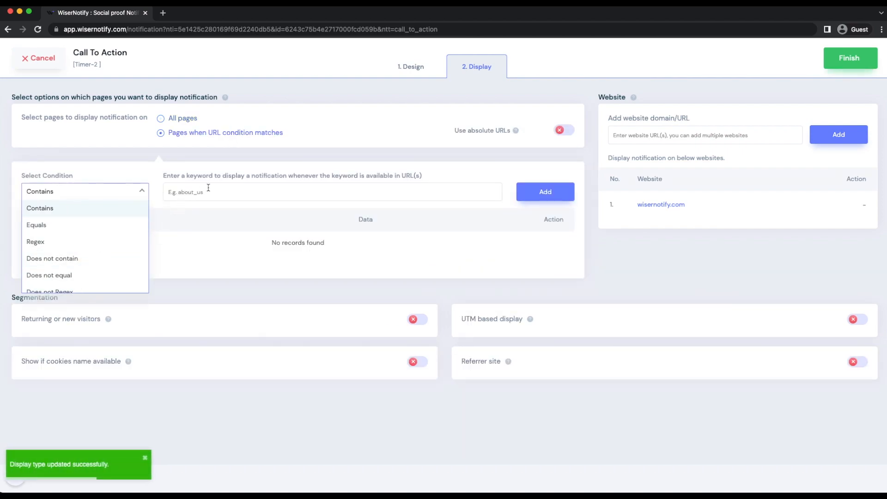
{"action": "left_click", "coordinate": [184, 124]}
- Finish the widget setup and turn the notification on
{"action": "left_click", "coordinate": [713, 138]}
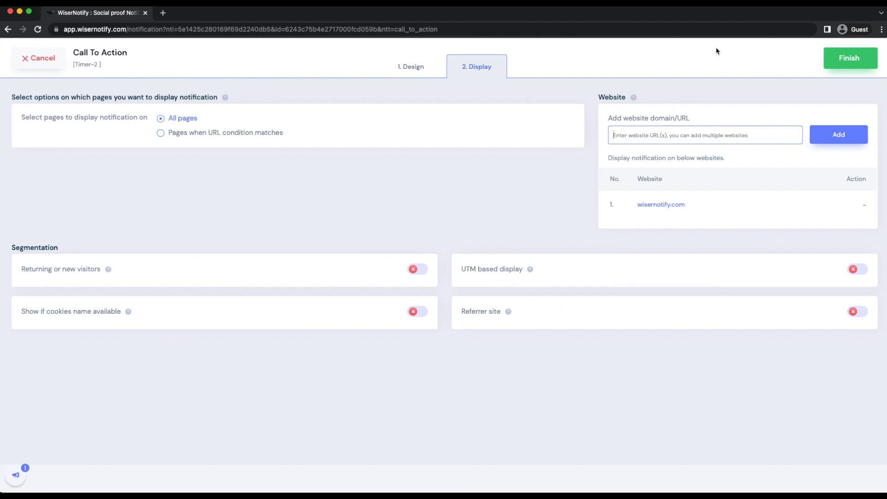
{"action": "left_click", "coordinate": [846, 64]}
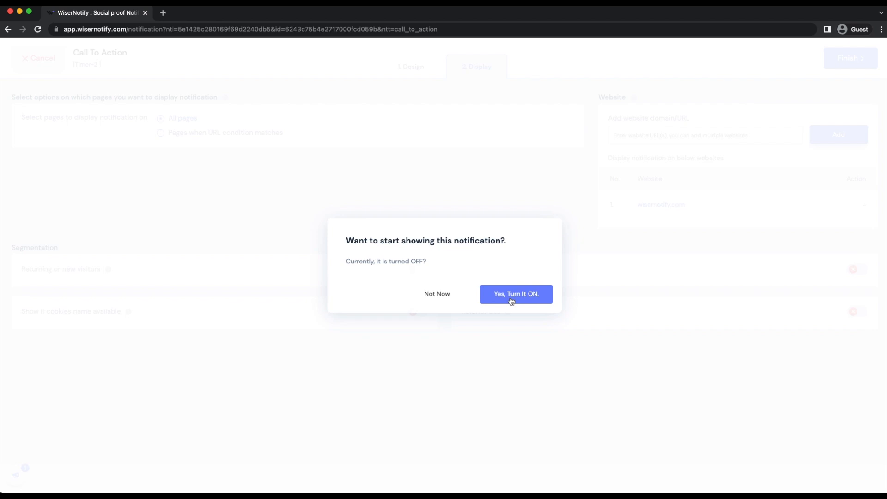
{"action": "left_click", "coordinate": [512, 301]}
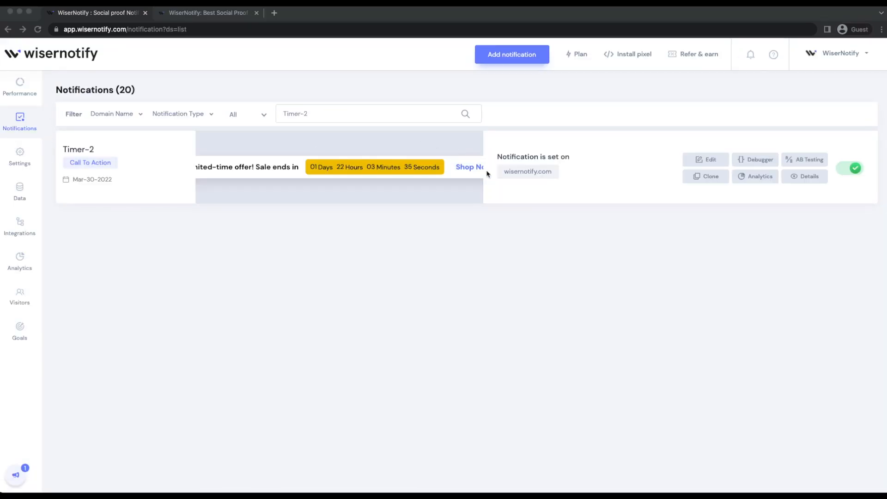
- Open wisernotify.com from the Timer-2 notification entry and examine the live page
{"action": "left_click", "coordinate": [516, 172]}
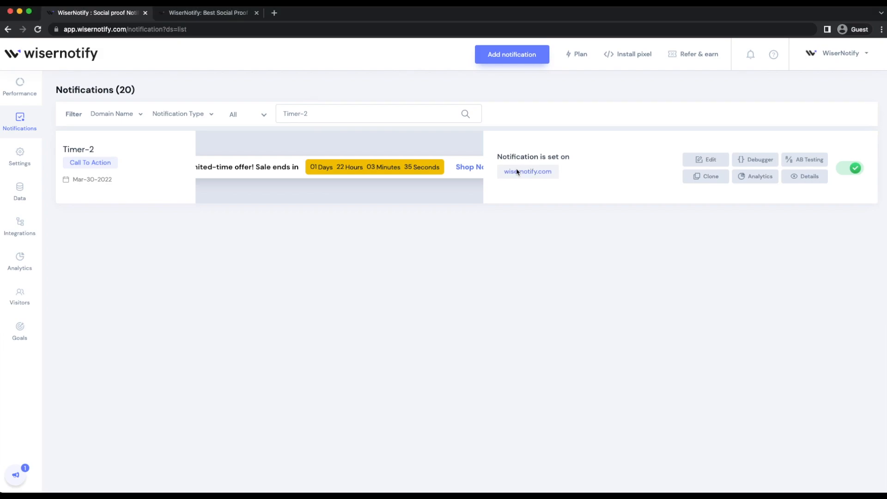
{"action": "left_click", "coordinate": [516, 171]}
{"action": "scroll", "coordinate": [512, 174], "scroll_direction": "down", "scroll_amount": 1}
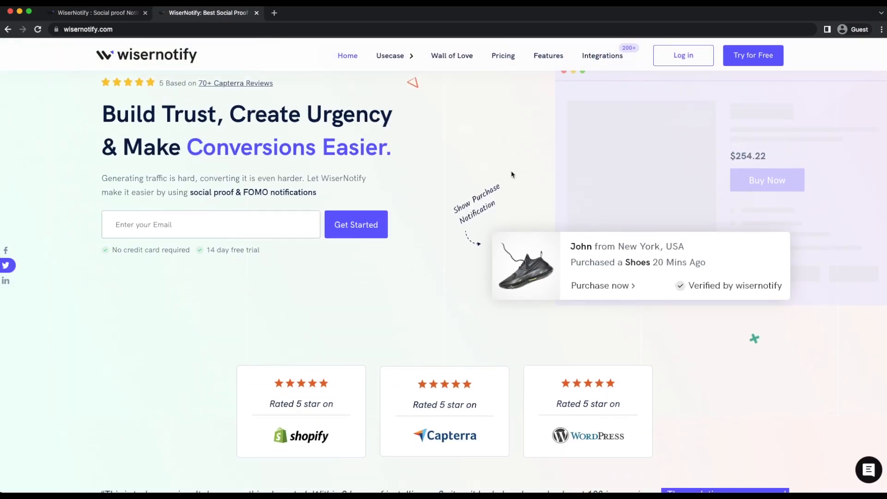